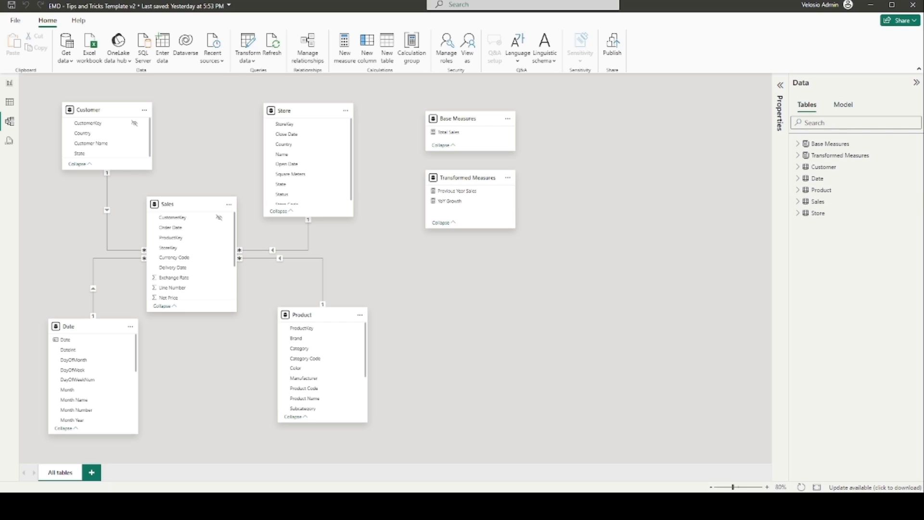
pyautogui.click(181, 205)
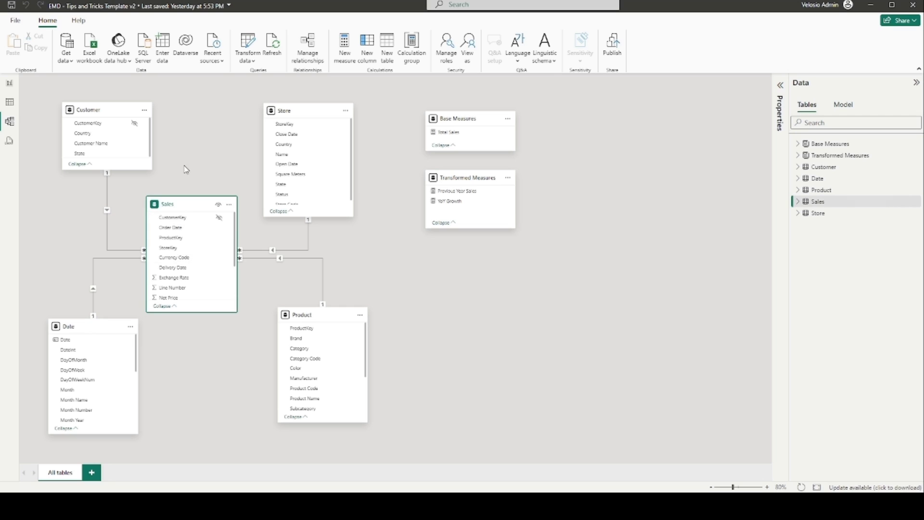
pyautogui.click(70, 327)
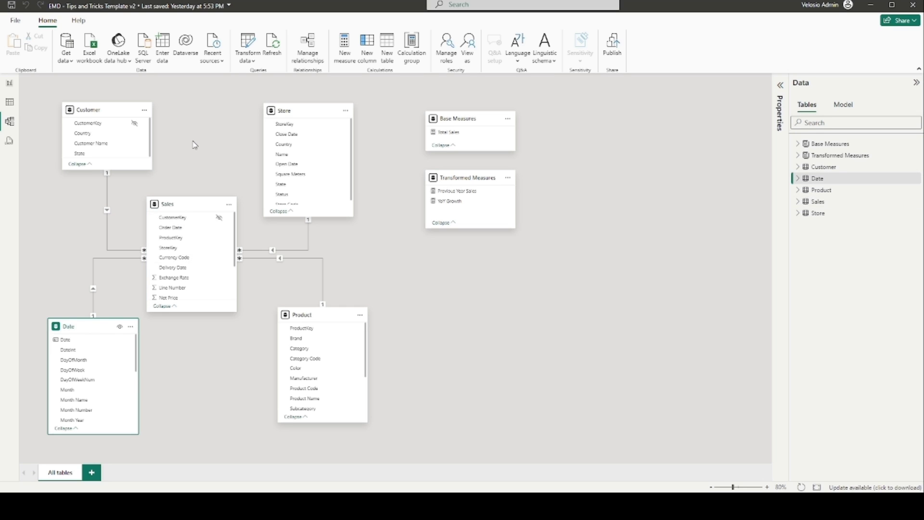
pyautogui.click(103, 111)
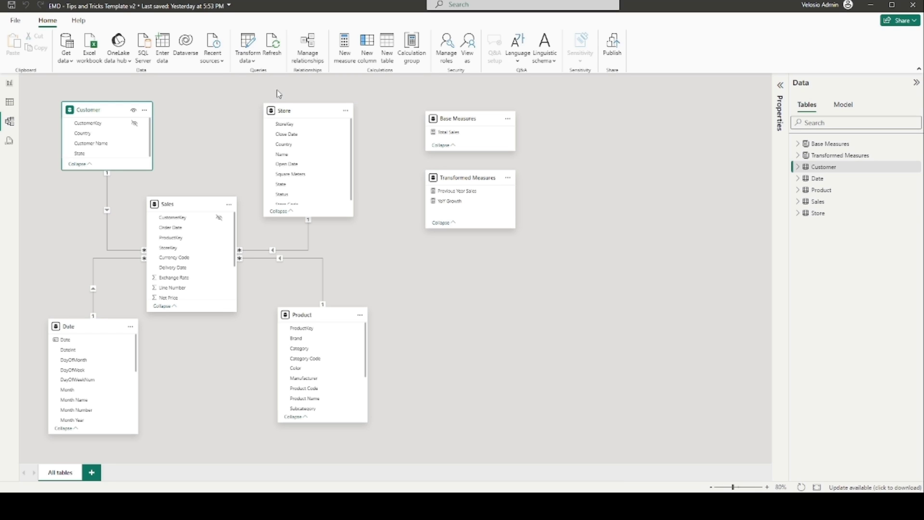
pyautogui.click(287, 111)
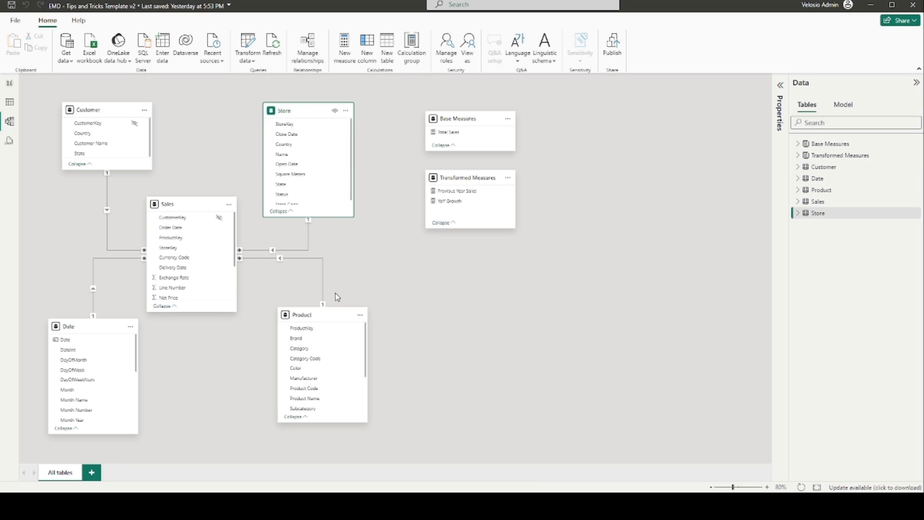
pyautogui.click(519, 273)
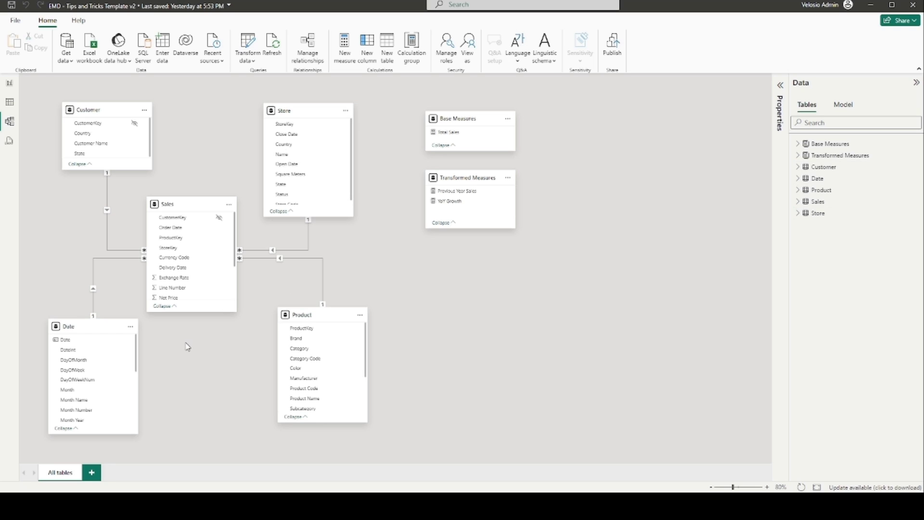
pyautogui.click(77, 326)
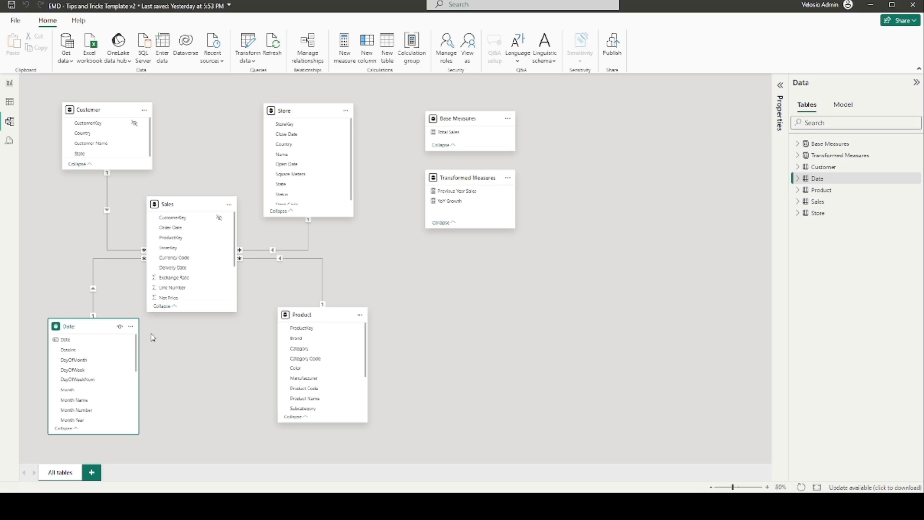
pyautogui.click(131, 326)
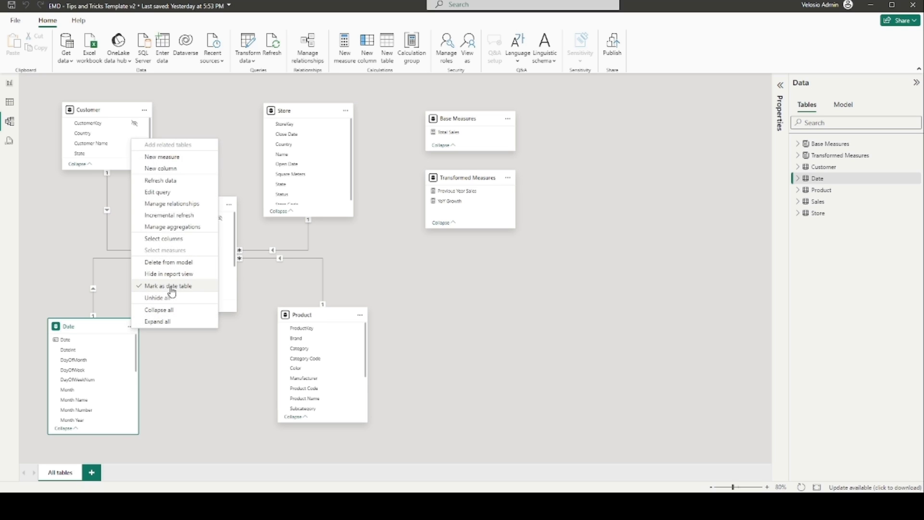
pyautogui.click(170, 345)
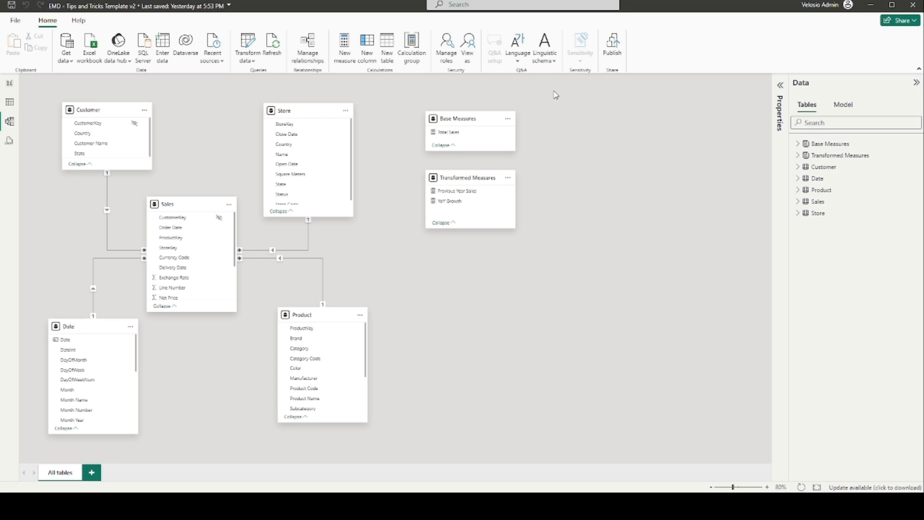
pyautogui.click(476, 119)
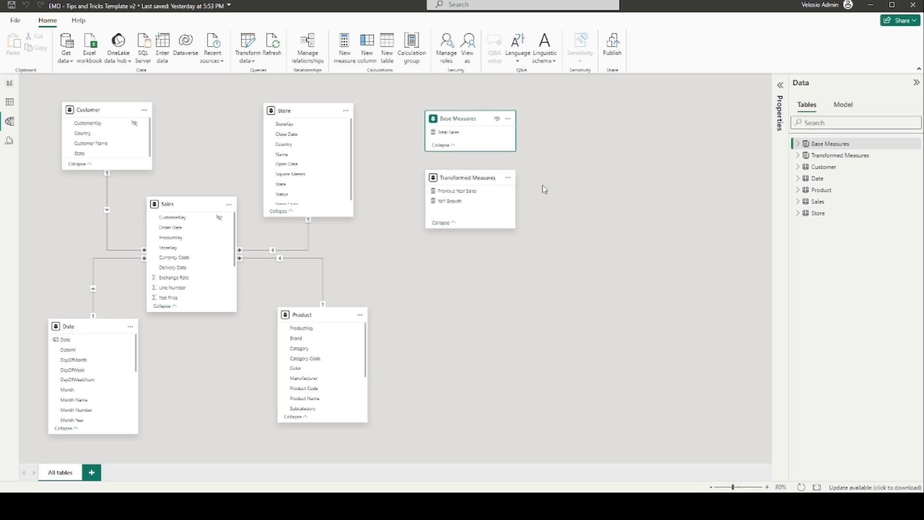
pyautogui.click(473, 177)
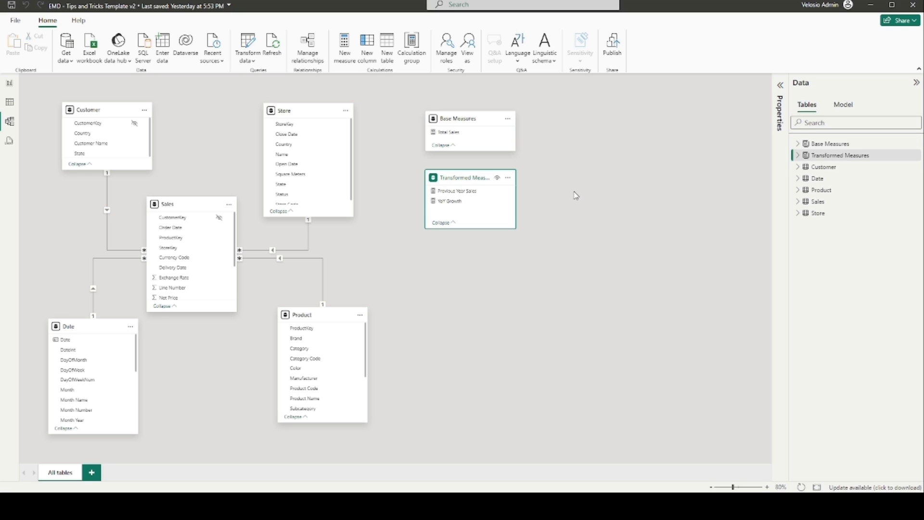
# Step: Expand Base Measures and Transformed Measures, then display and highlight the Total Sales formula SUM(Sales[Net Sales])
pyautogui.click(798, 144)
pyautogui.click(798, 166)
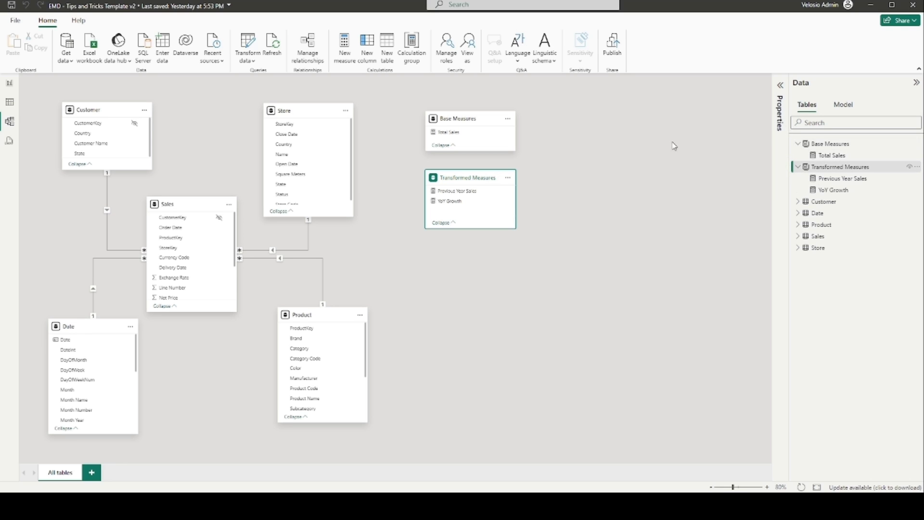
pyautogui.click(838, 156)
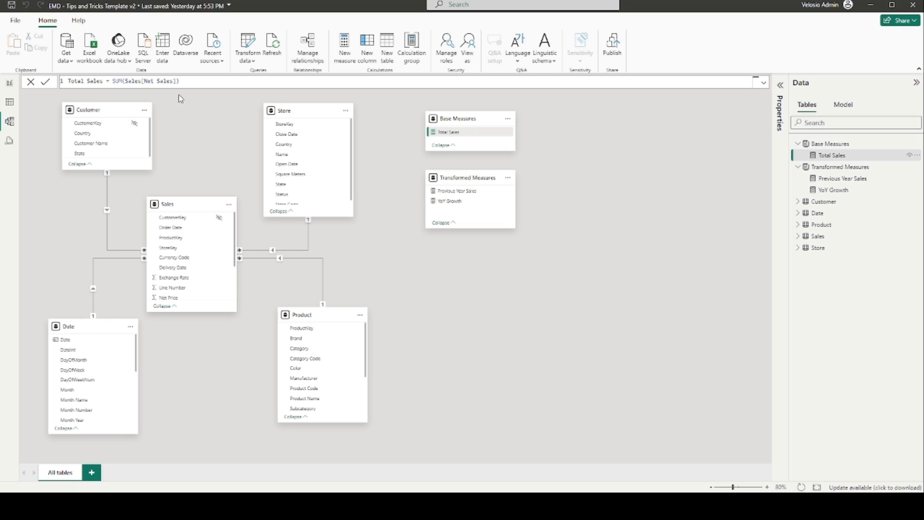
pyautogui.click(193, 82)
pyautogui.moveTo(193, 82); pyautogui.dragTo(112, 81)
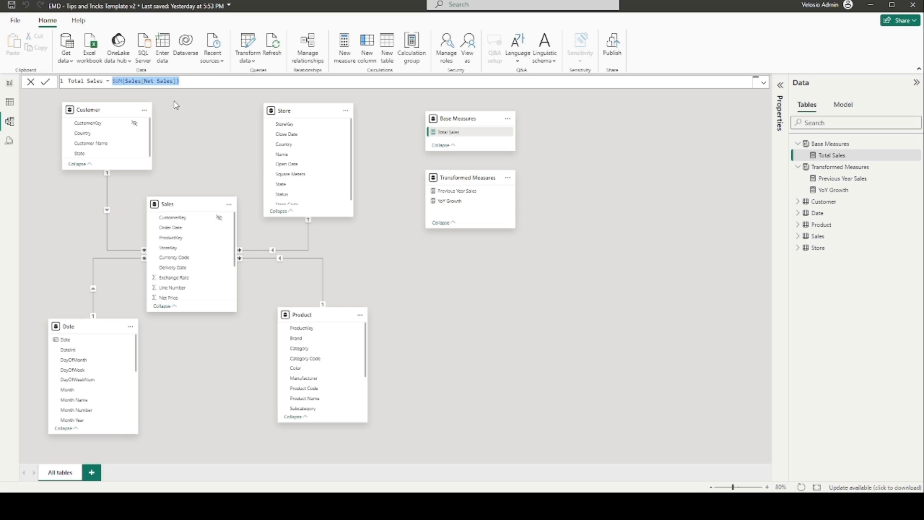
pyautogui.click(190, 114)
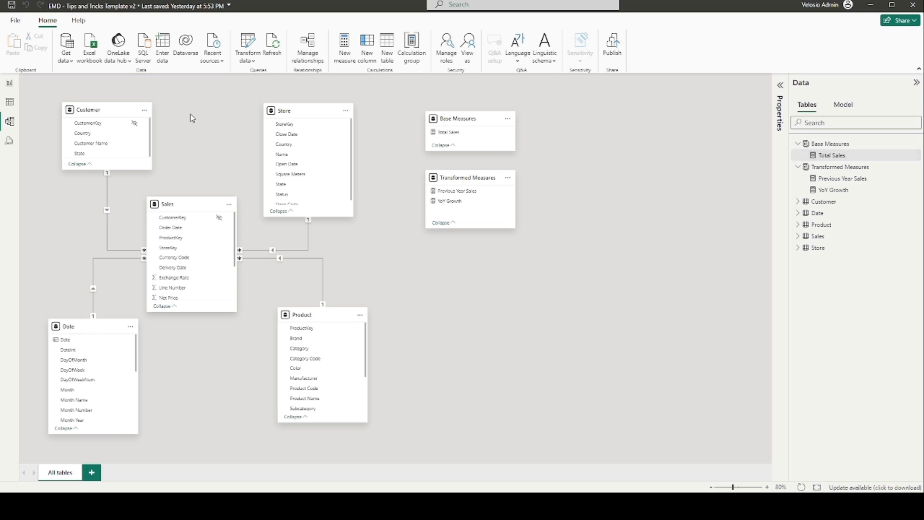
pyautogui.click(842, 160)
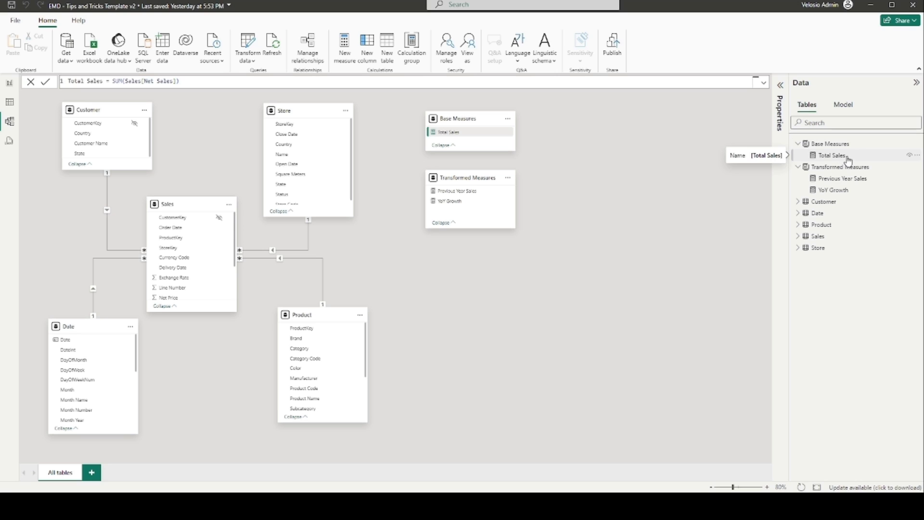
# Step: Display the Previous Year Sales formula, highlighting CALCULATE and SAMEPERIODLASTYEAR('Date'[Date])
pyautogui.click(872, 181)
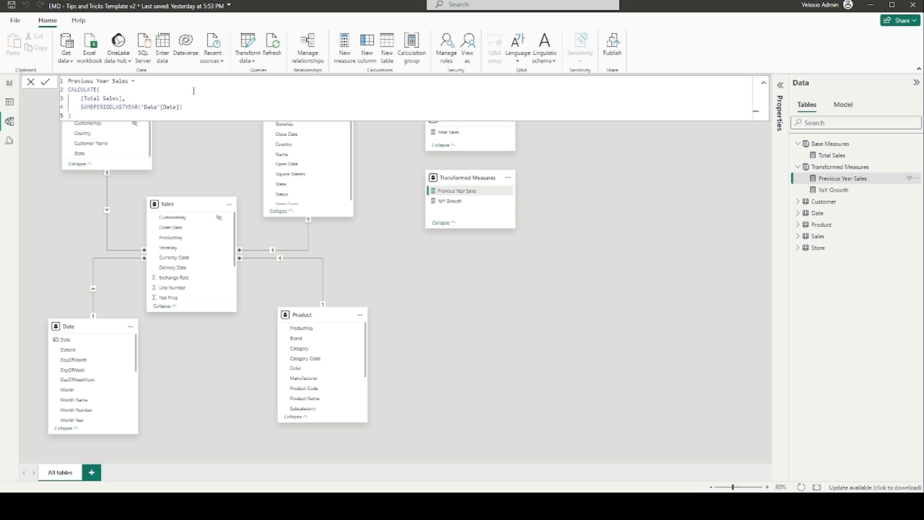
pyautogui.doubleClick(71, 90)
pyautogui.doubleClick(100, 107)
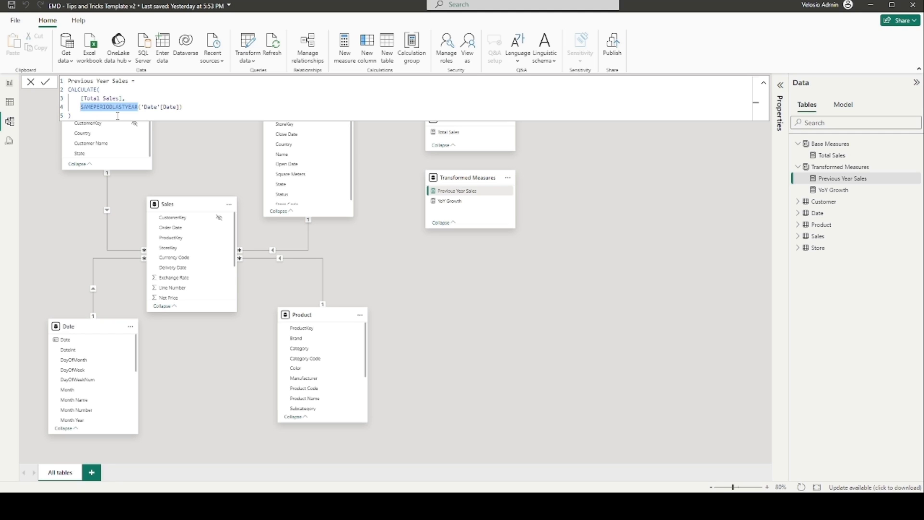
pyautogui.click(117, 116)
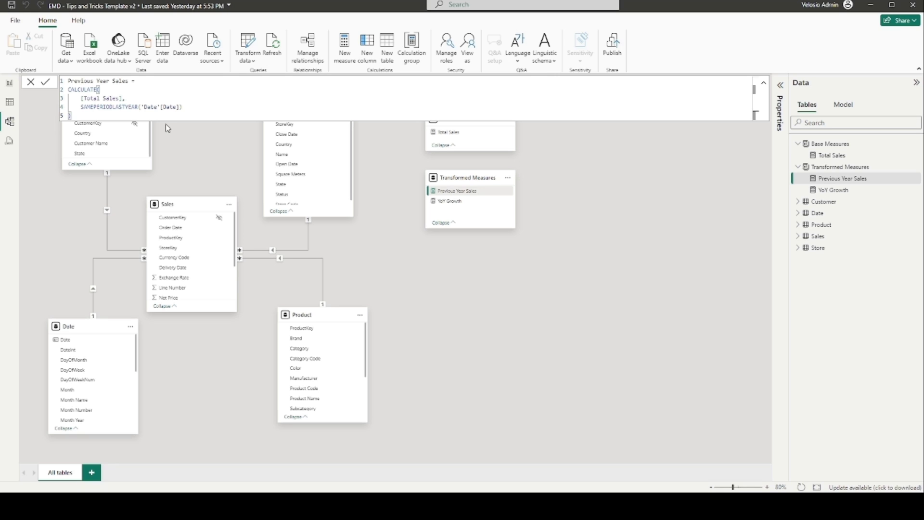
# Step: Display the YoY Growth formula and highlight its DIVIDE by Previous Year Sales
pyautogui.click(857, 192)
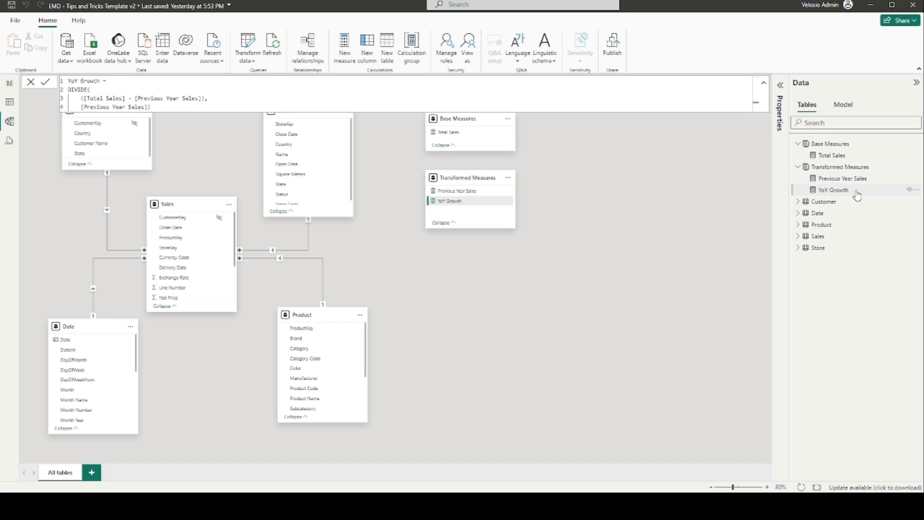
pyautogui.doubleClick(79, 90)
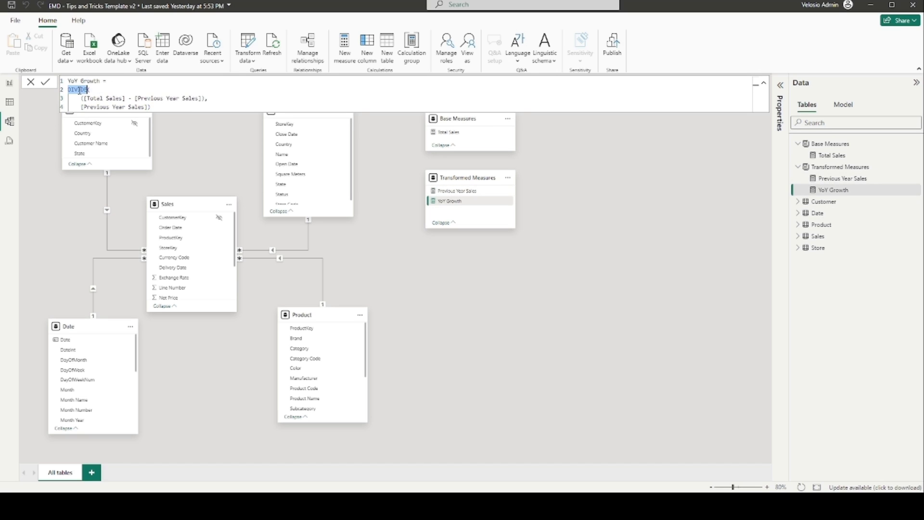
pyautogui.click(160, 107)
# Step: On the Draft report page, confirm YoY Growth is formatted as Percentage, leaving its formula unchanged
pyautogui.click(10, 83)
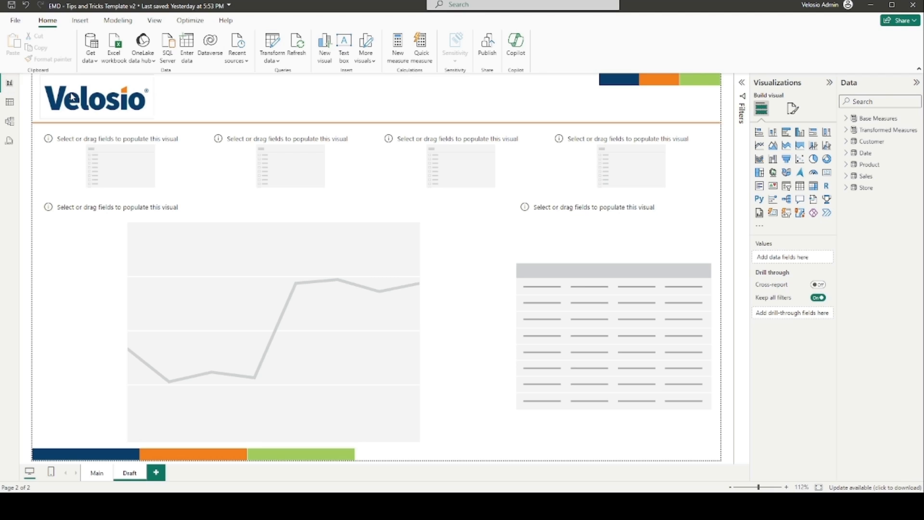
pyautogui.click(847, 130)
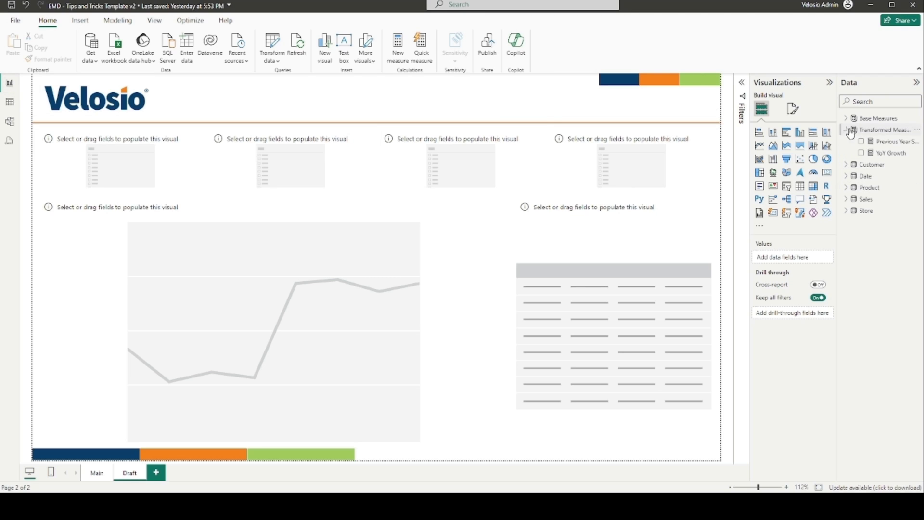
pyautogui.click(885, 155)
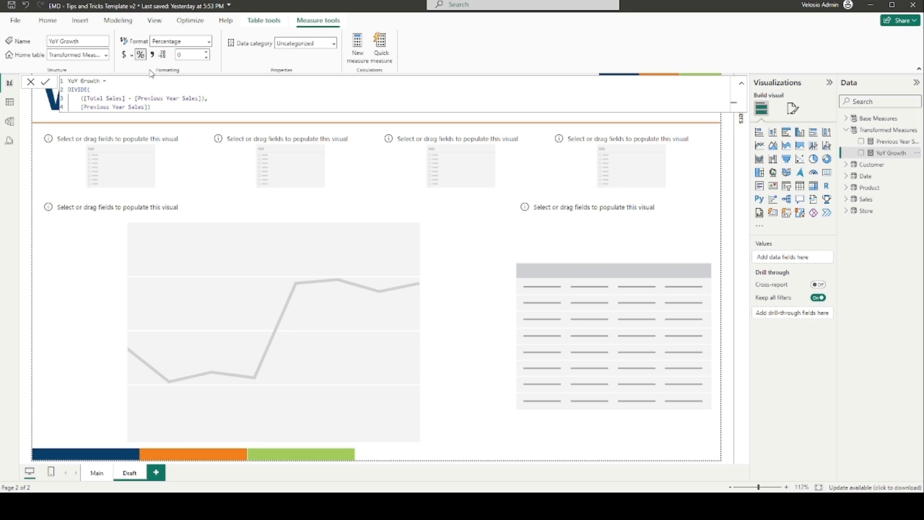
pyautogui.click(30, 83)
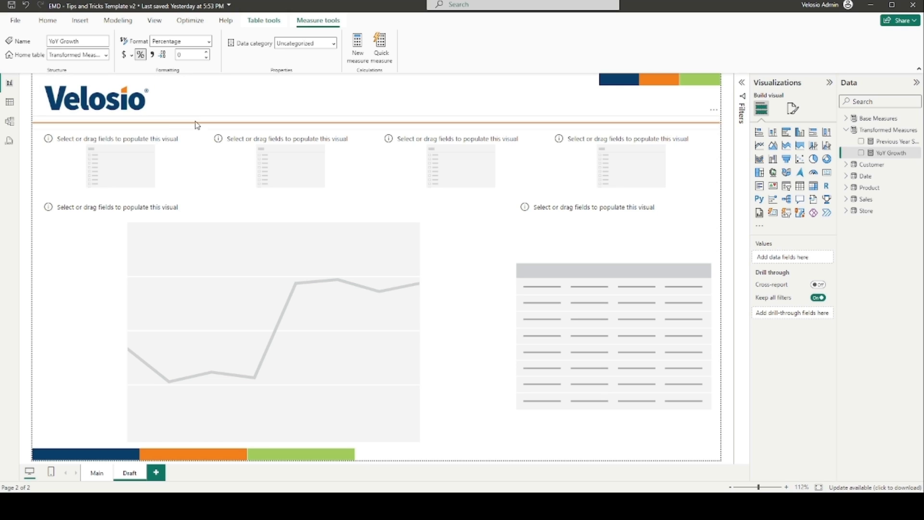
# Step: Turn the top-left placeholder into a Date range slicer
pyautogui.click(195, 152)
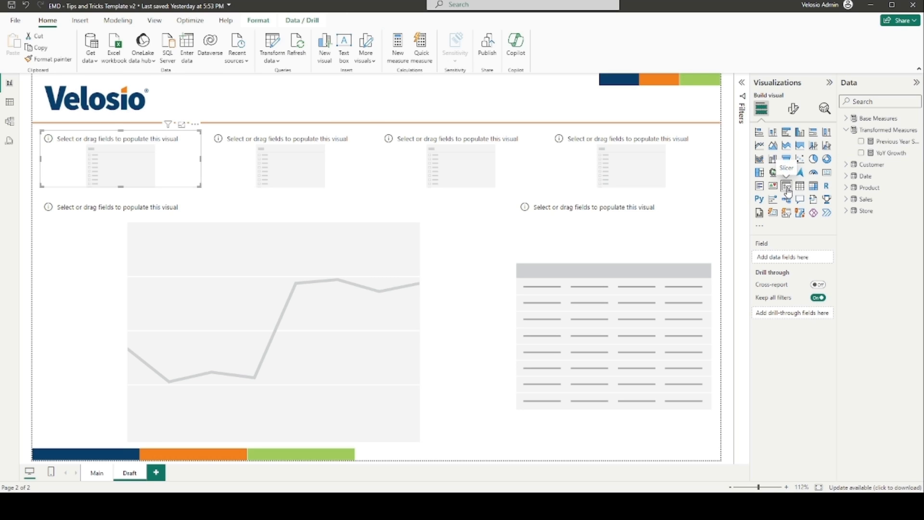
pyautogui.click(849, 178)
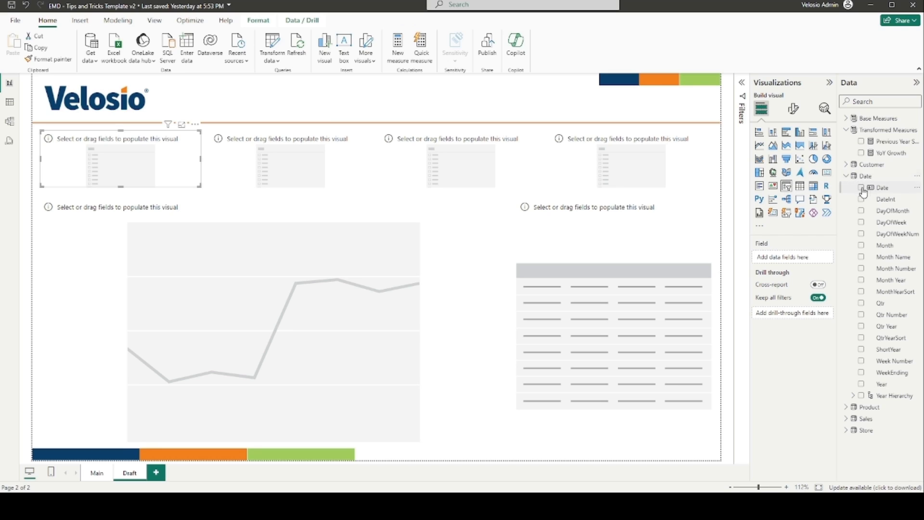
pyautogui.click(861, 188)
pyautogui.click(847, 177)
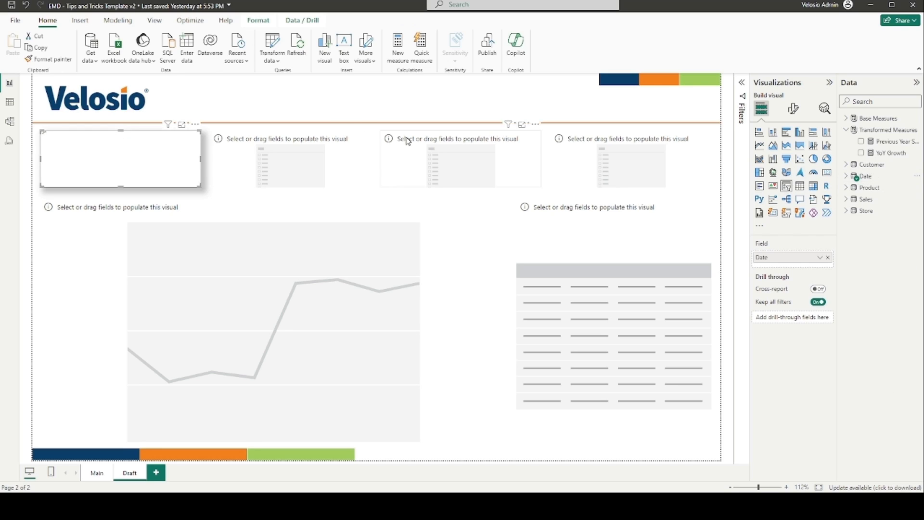
# Step: Turn the second top placeholder into a Customer Name slicer
pyautogui.click(301, 155)
pyautogui.click(846, 165)
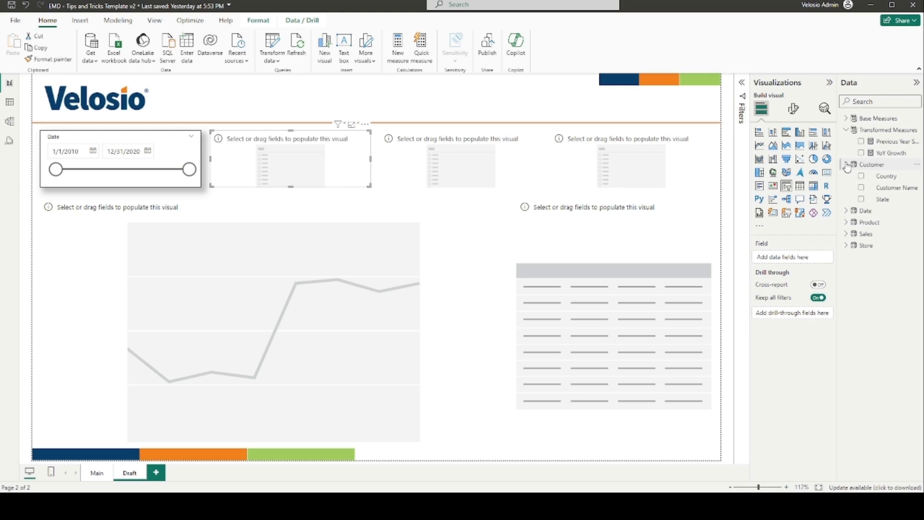
pyautogui.click(865, 188)
pyautogui.click(848, 165)
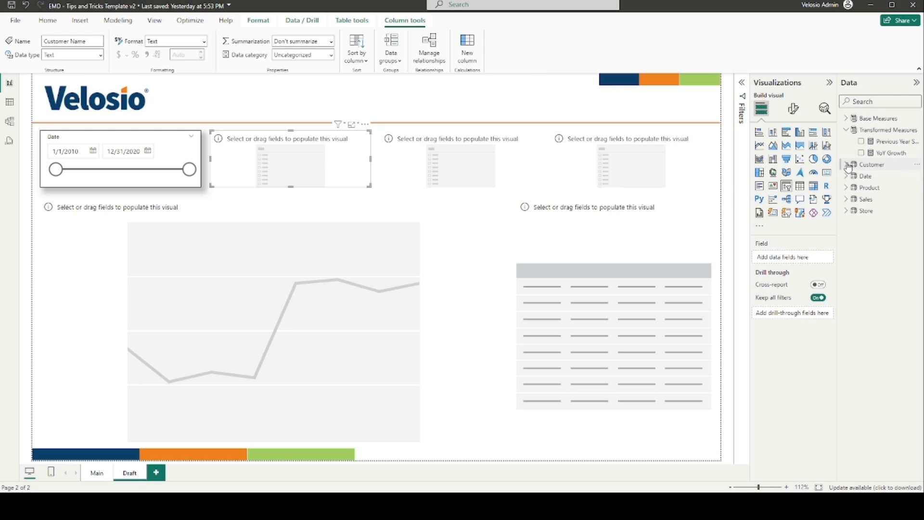
pyautogui.click(847, 165)
pyautogui.click(861, 187)
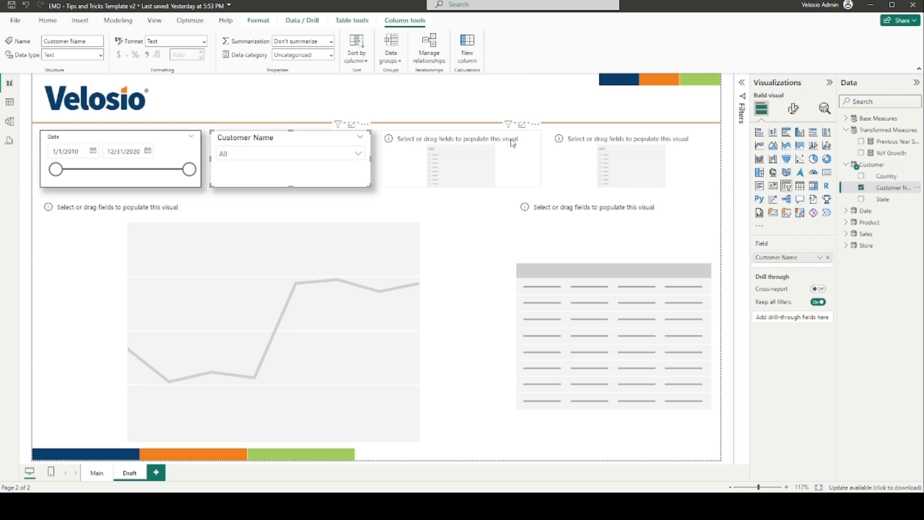
# Step: Turn the third top placeholder into a Product Category slicer
pyautogui.click(479, 153)
pyautogui.click(847, 222)
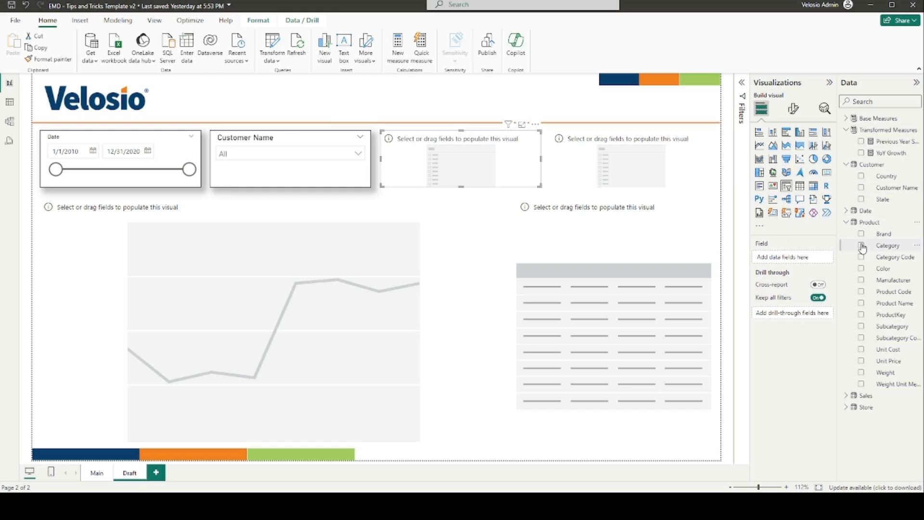
pyautogui.click(861, 246)
# Step: Turn the fourth top placeholder into a Store State slicer and widen the Data pane
pyautogui.click(637, 169)
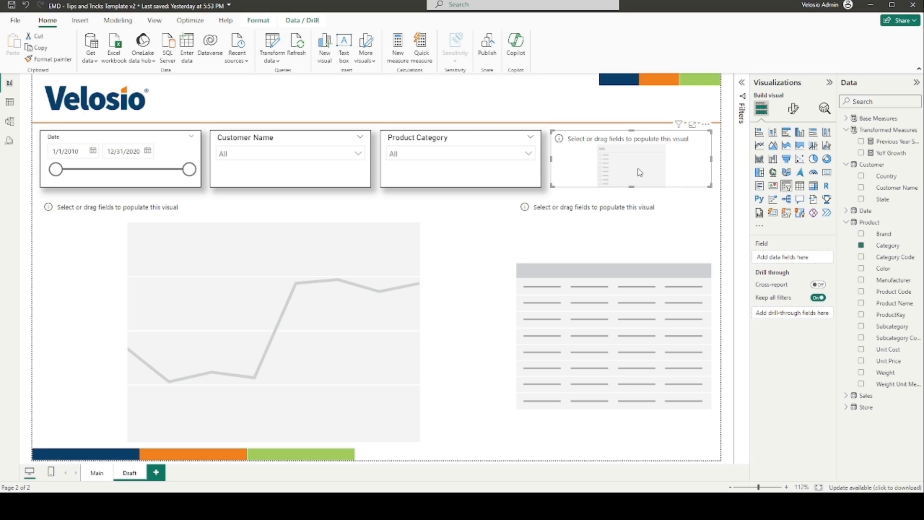
pyautogui.click(846, 222)
pyautogui.click(847, 234)
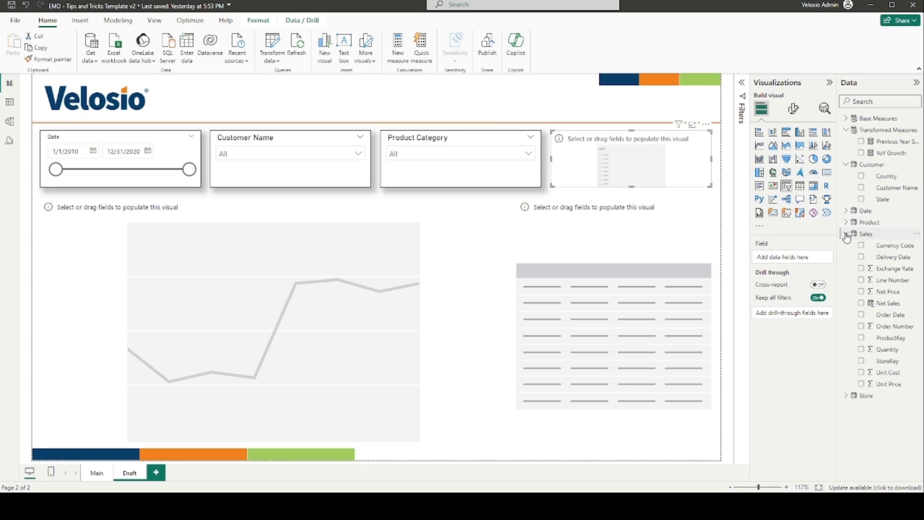
pyautogui.click(846, 235)
pyautogui.click(847, 246)
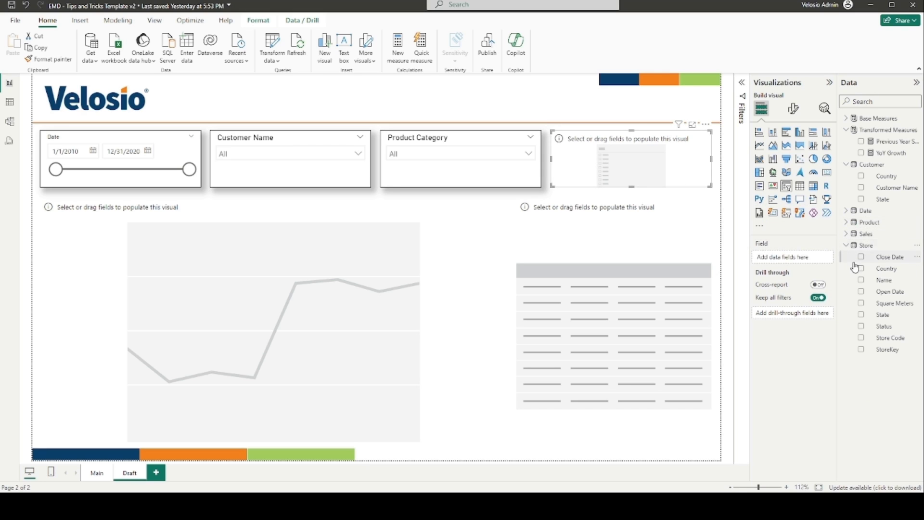
pyautogui.click(861, 315)
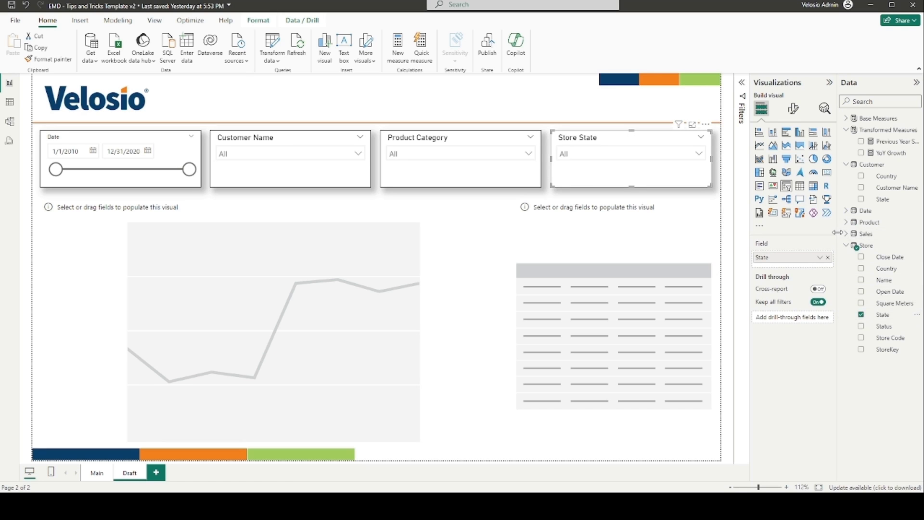
pyautogui.moveTo(838, 233); pyautogui.dragTo(809, 233)
pyautogui.click(385, 115)
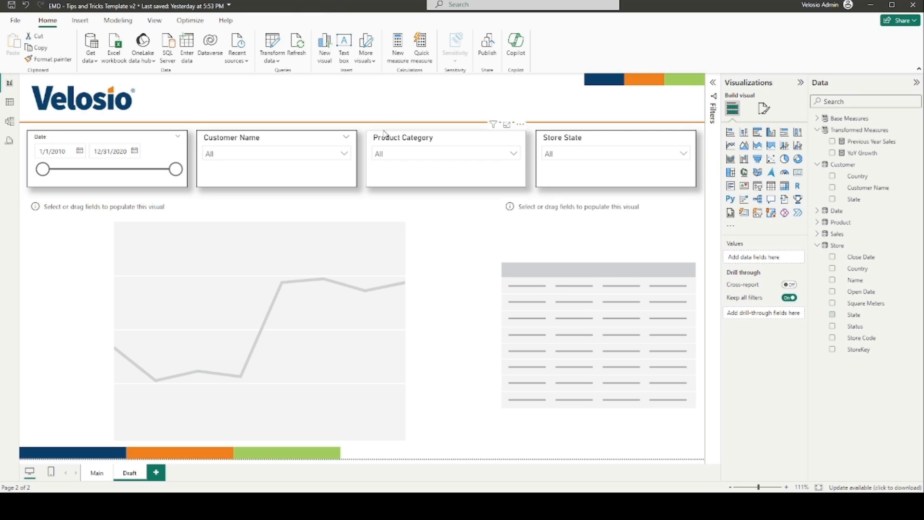
# Step: Set the Date slicer range to 1/1/2019 through 12/31/2019, then select the large empty visual
pyautogui.tripleClick(66, 152)
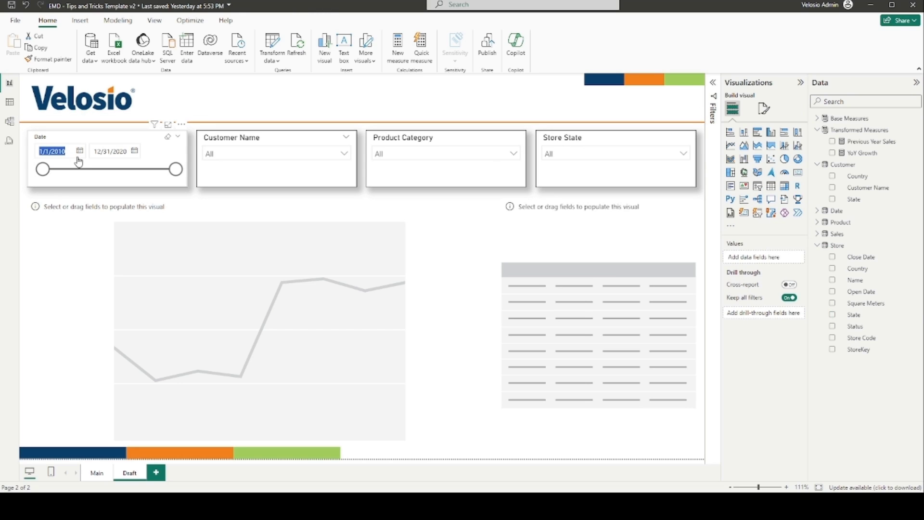
pyautogui.write('1/1/2019')
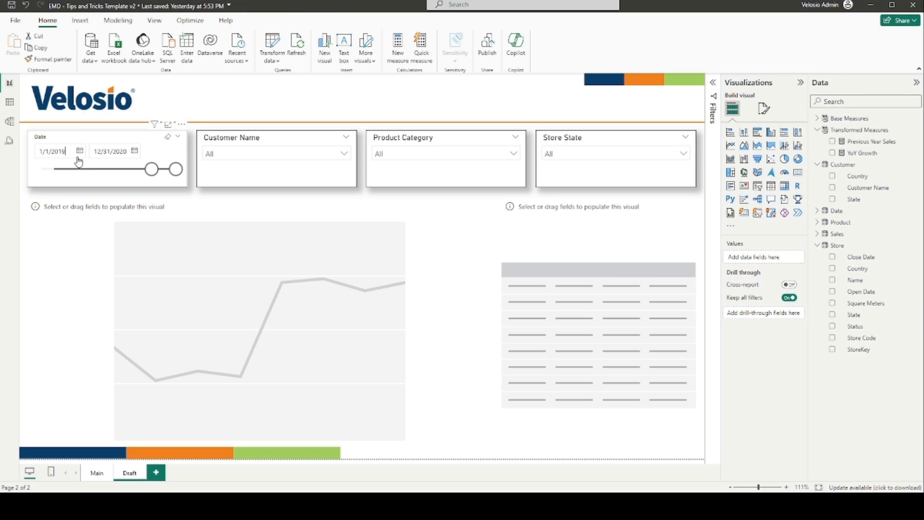
pyautogui.doubleClick(120, 151)
pyautogui.write('2019')
pyautogui.press('Return')
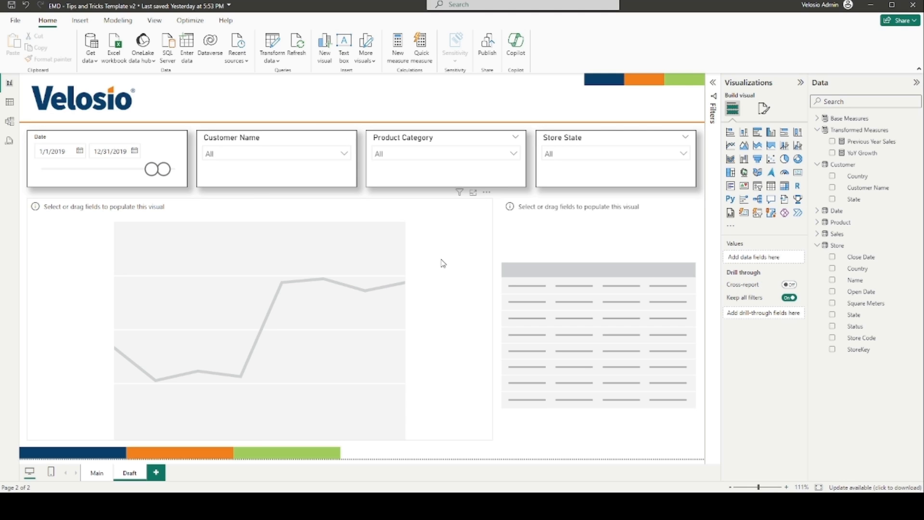
pyautogui.click(439, 262)
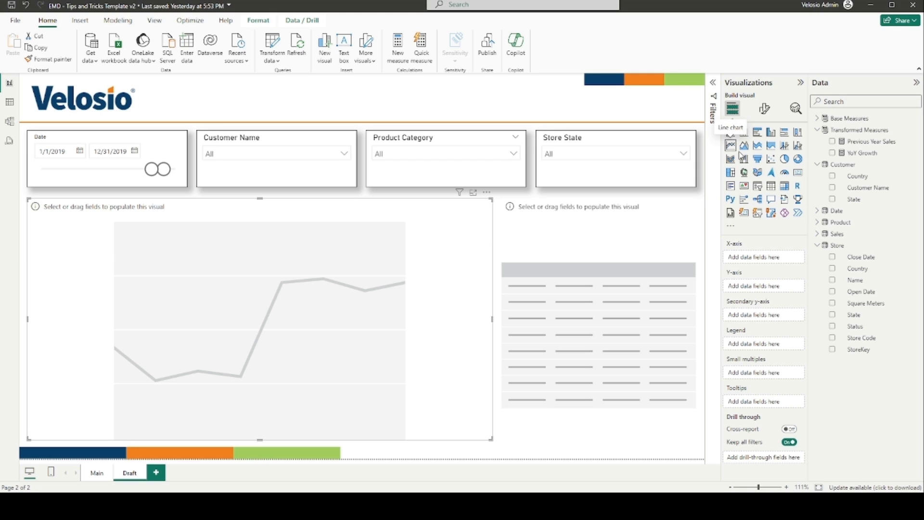
# Step: Chart Total Sales and Previous Year Sales on the Y-axis against Date on the X-axis
pyautogui.click(818, 210)
pyautogui.moveTo(844, 224); pyautogui.dragTo(768, 259)
pyautogui.click(818, 212)
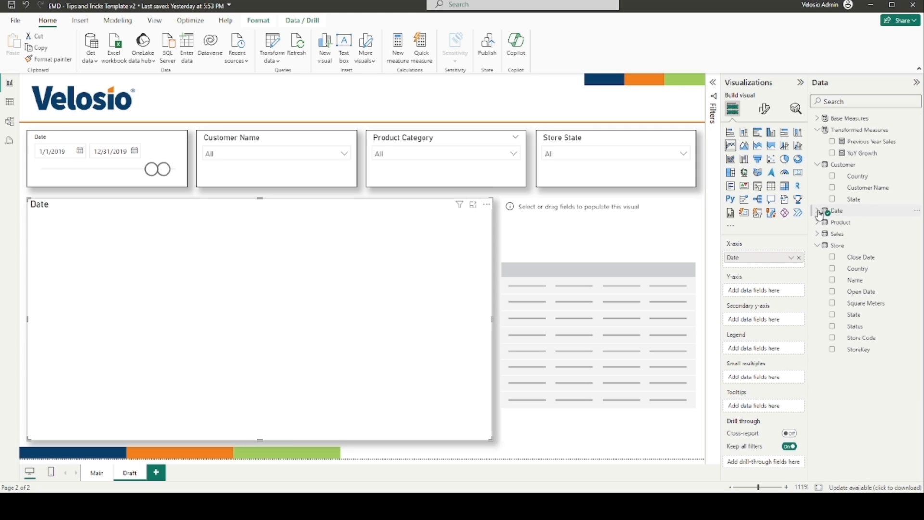
pyautogui.click(818, 118)
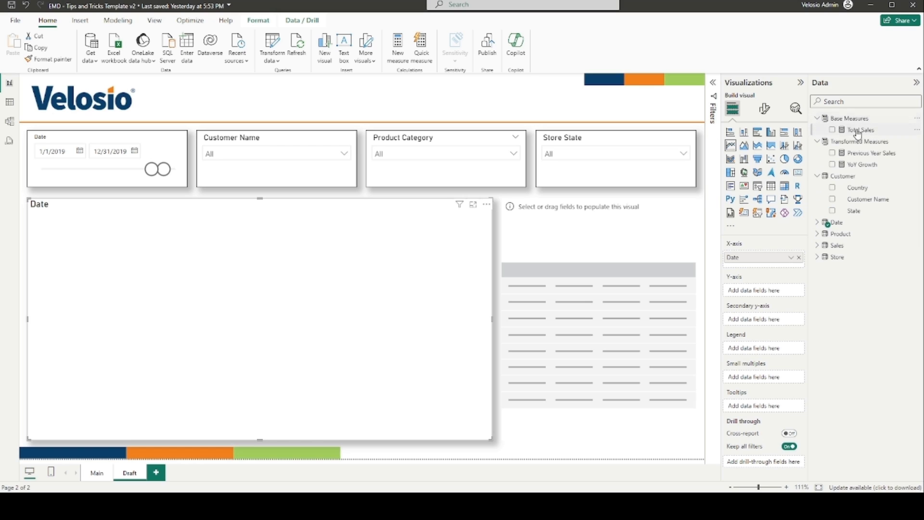
pyautogui.moveTo(859, 130); pyautogui.dragTo(765, 293)
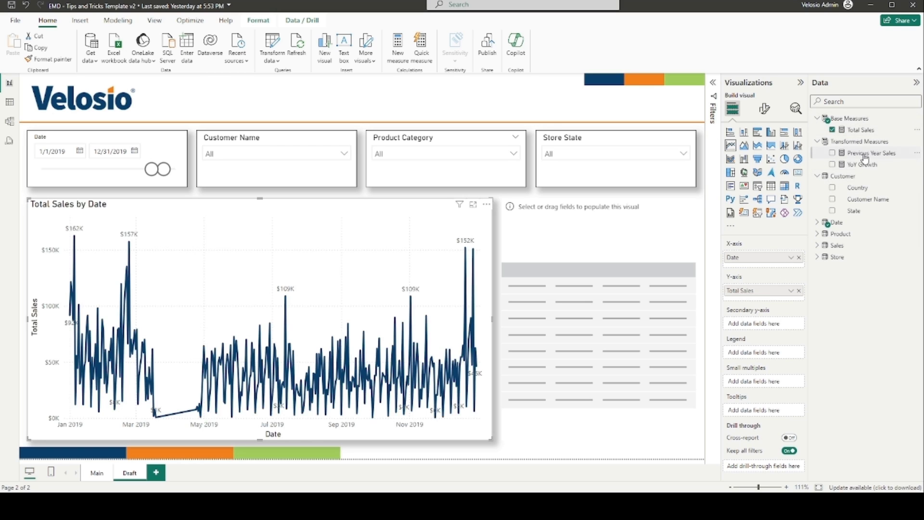
pyautogui.moveTo(866, 154); pyautogui.dragTo(771, 299)
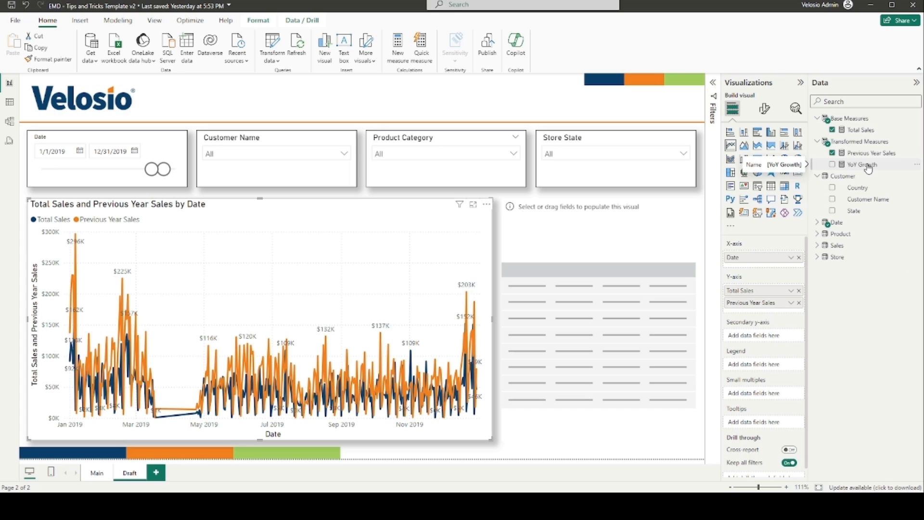
# Step: Add YoY Growth to the line chart as a tooltip only
pyautogui.moveTo(869, 168); pyautogui.dragTo(776, 337)
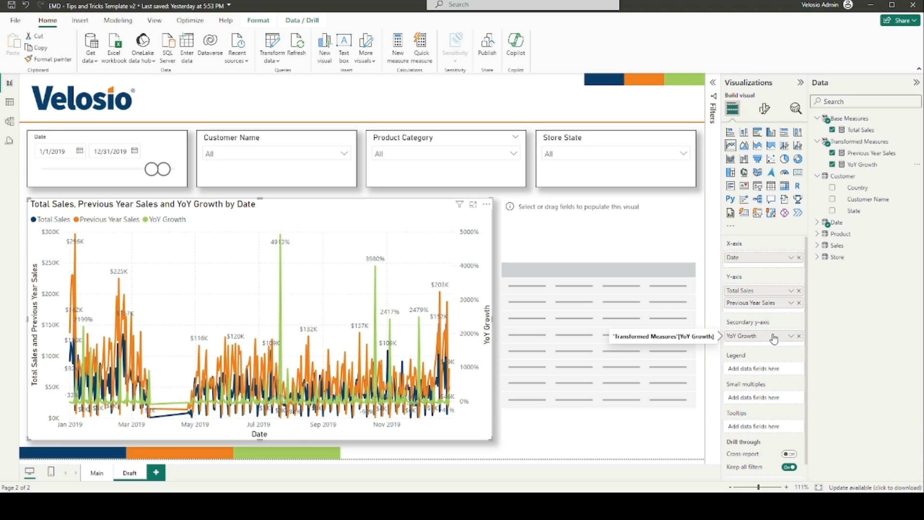
pyautogui.moveTo(773, 339); pyautogui.dragTo(773, 429)
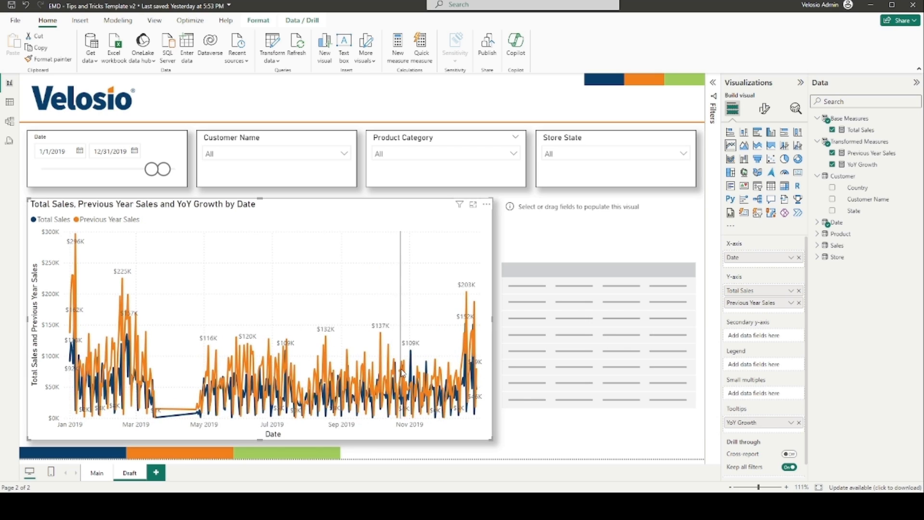
pyautogui.moveTo(406, 372)
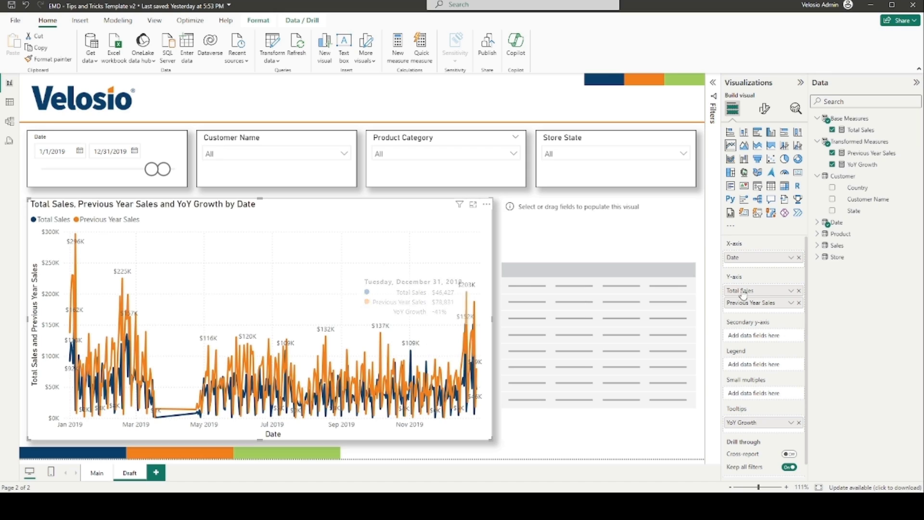
# Step: Replace Date with Date > Month Year on the chart's X-axis
pyautogui.click(818, 223)
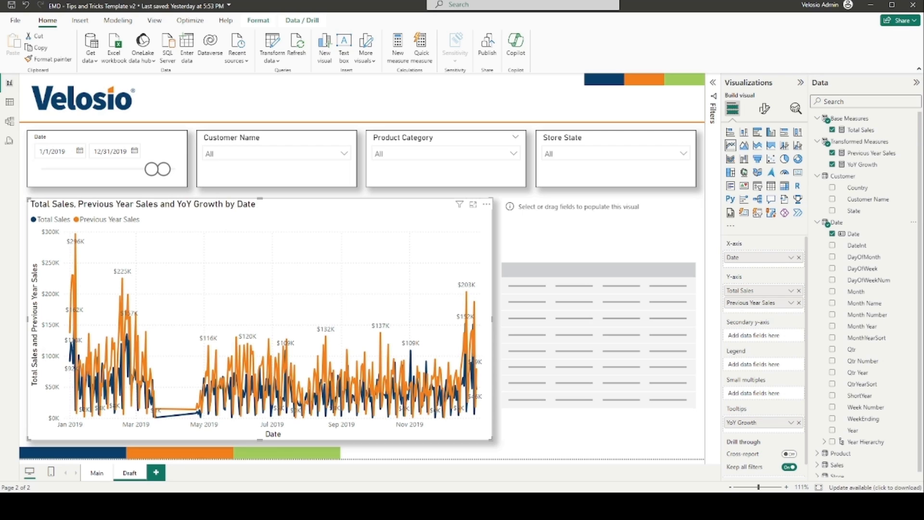
pyautogui.moveTo(795, 260); pyautogui.dragTo(703, 260)
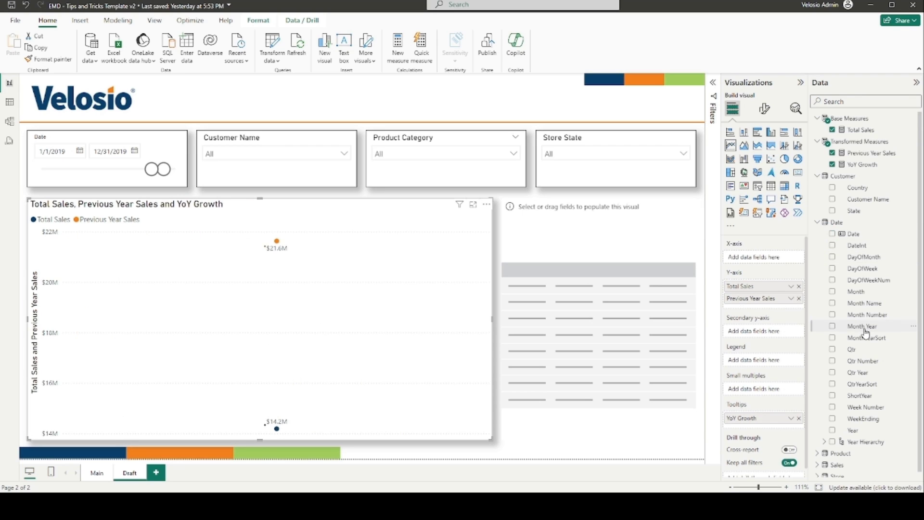
pyautogui.moveTo(866, 332); pyautogui.dragTo(774, 262)
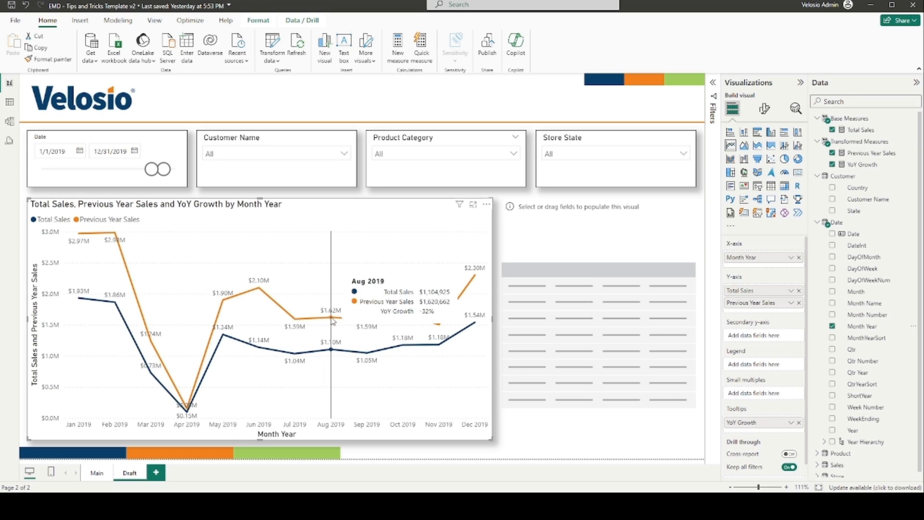
# Step: Add State, Total Sales, Previous Year Sales and YoY Growth columns to the right-hand table
pyautogui.click(569, 233)
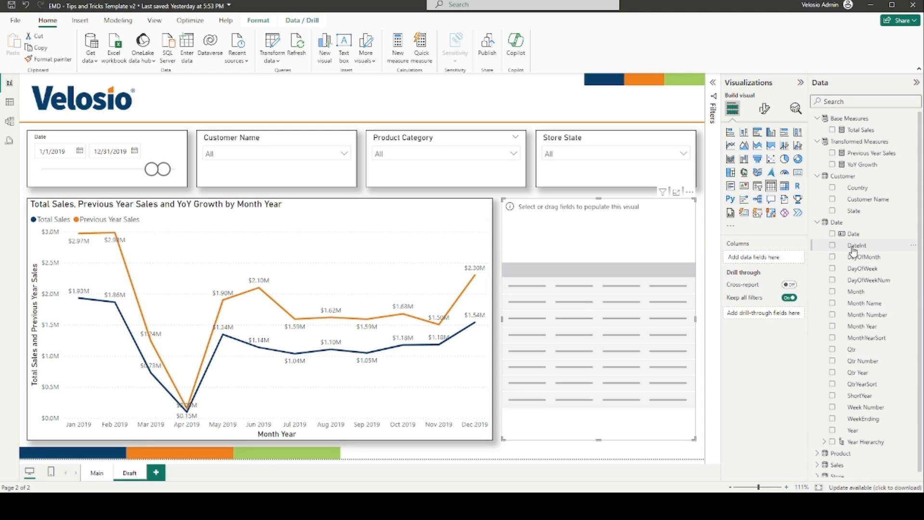
pyautogui.click(832, 211)
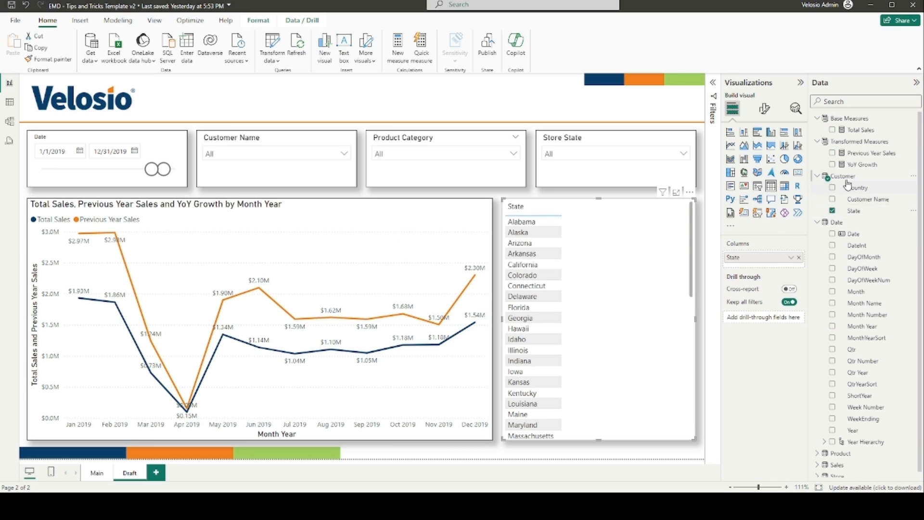
pyautogui.click(833, 130)
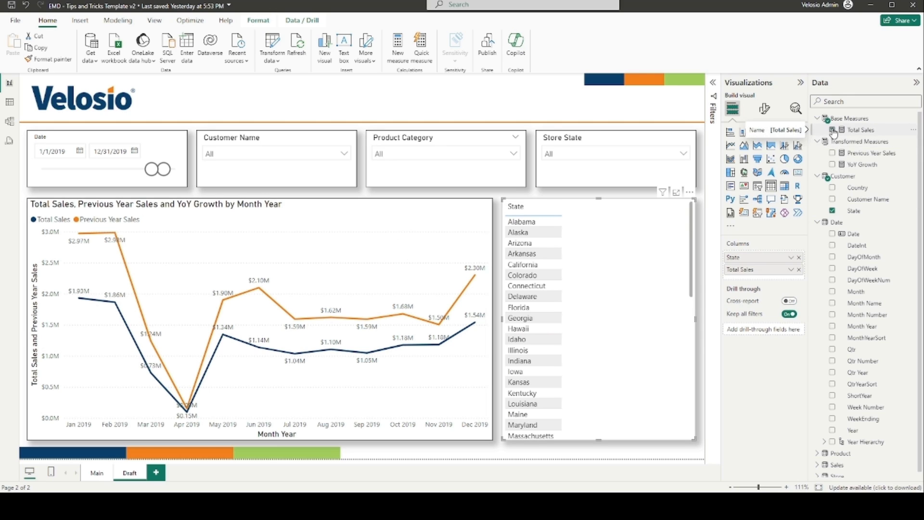
pyautogui.click(832, 154)
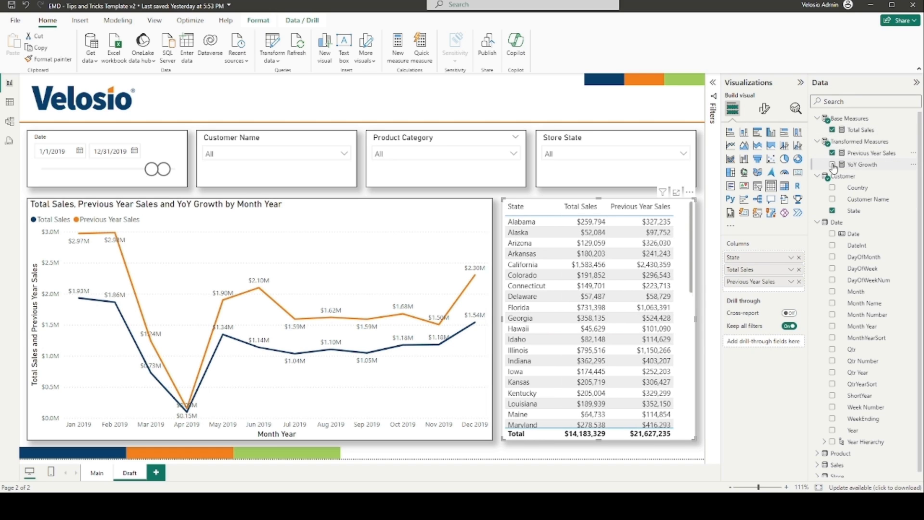
pyautogui.click(833, 165)
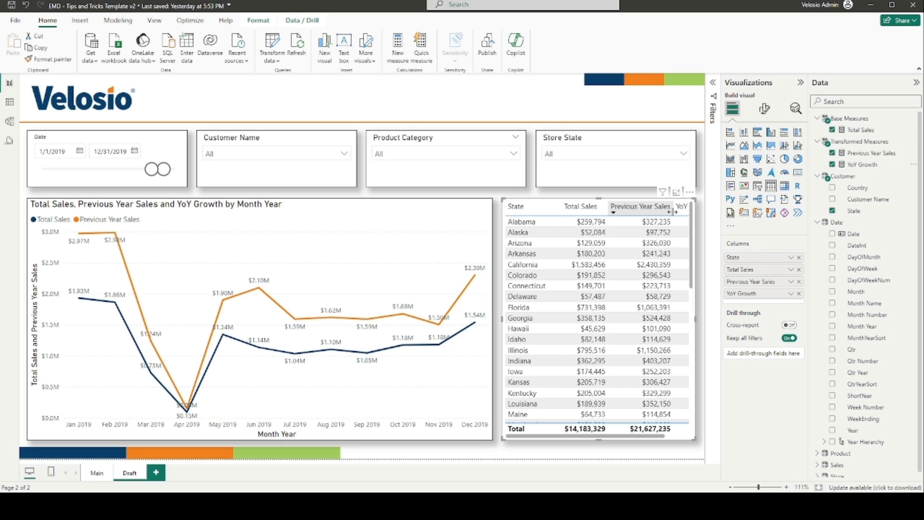
pyautogui.moveTo(670, 212); pyautogui.dragTo(660, 211)
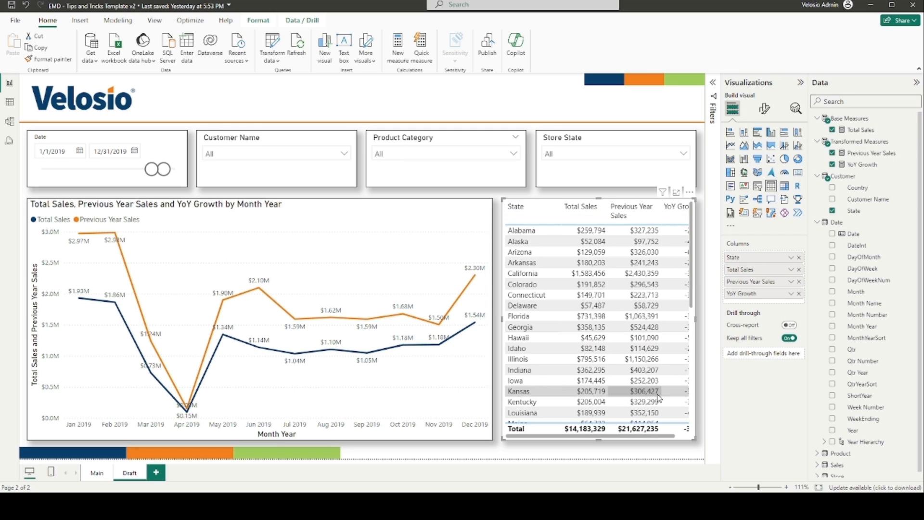
pyautogui.moveTo(653, 436); pyautogui.dragTo(666, 437)
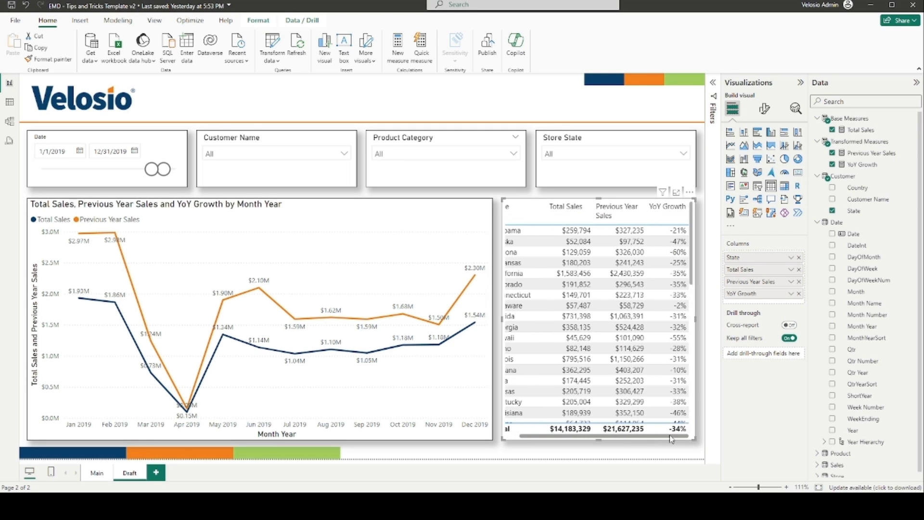